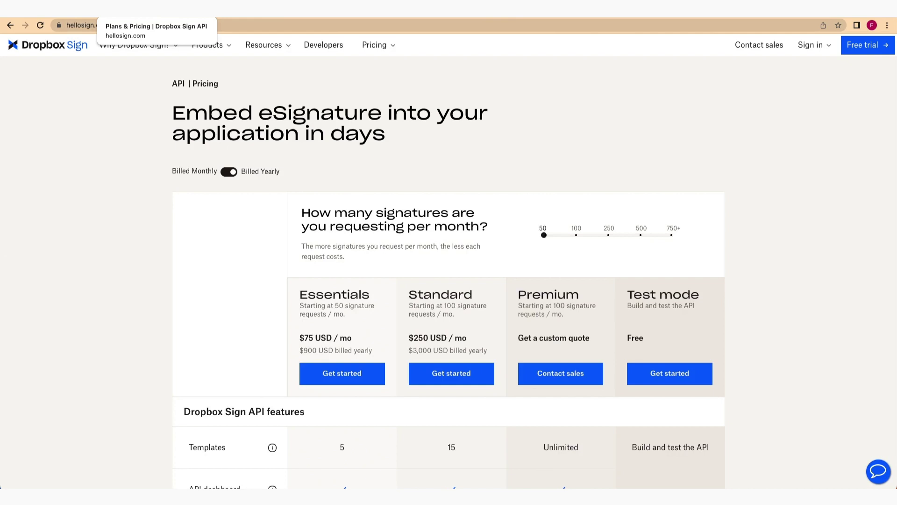
- Switch to the Dropbox Sign API settings tab listing the Test Key and the Hanford App
key(ctrl+Tab)
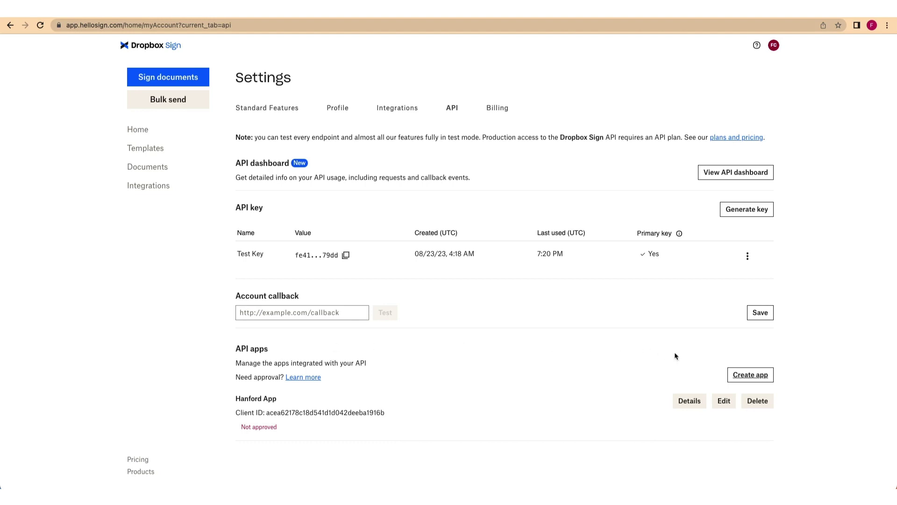
- Review the Create app form for a new API app, then return to the Send Signature Request docs
right_click(741, 376)
click(746, 379)
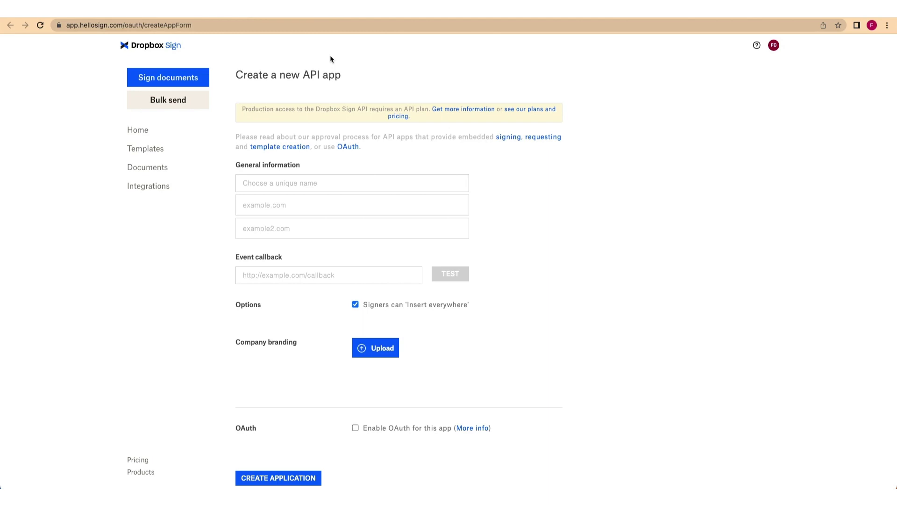
click(338, 8)
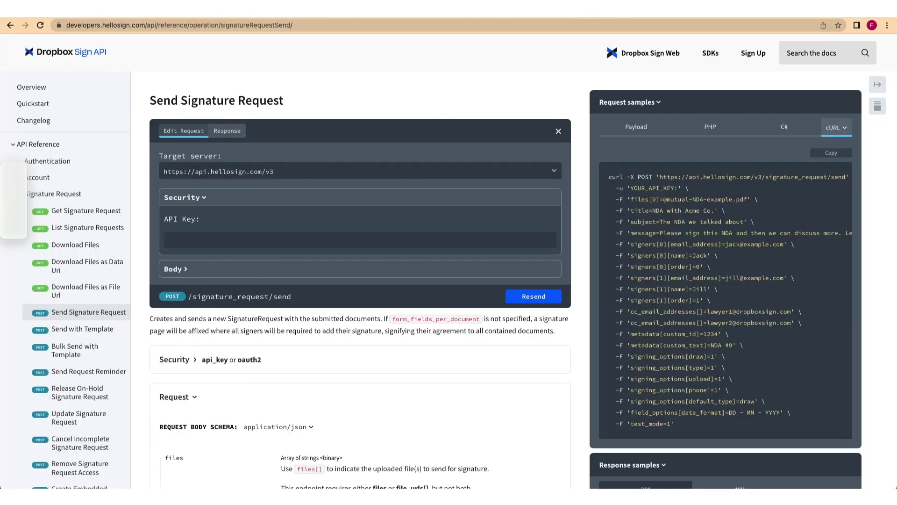
- Paste the API key into the Send Signature Request console's API Key field
click(259, 232)
key(ctrl+v)
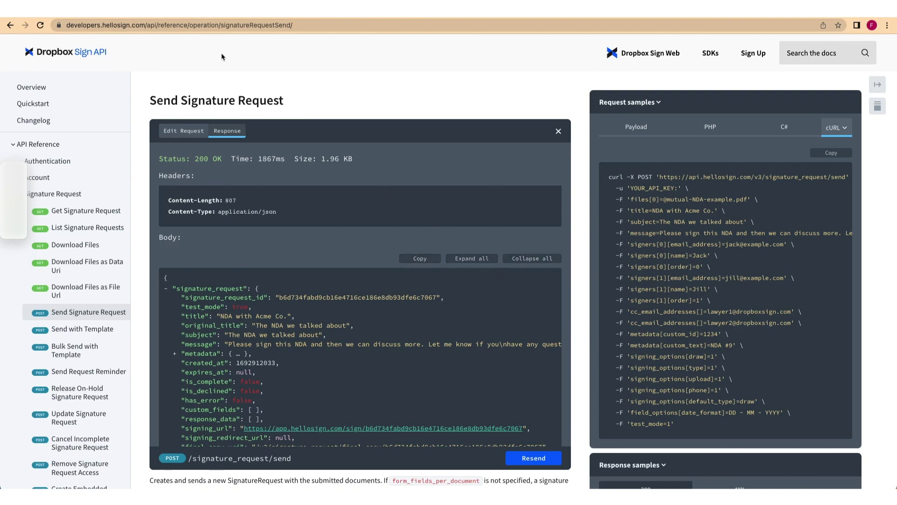
- Check the API settings in the other browser tab
click(172, 19)
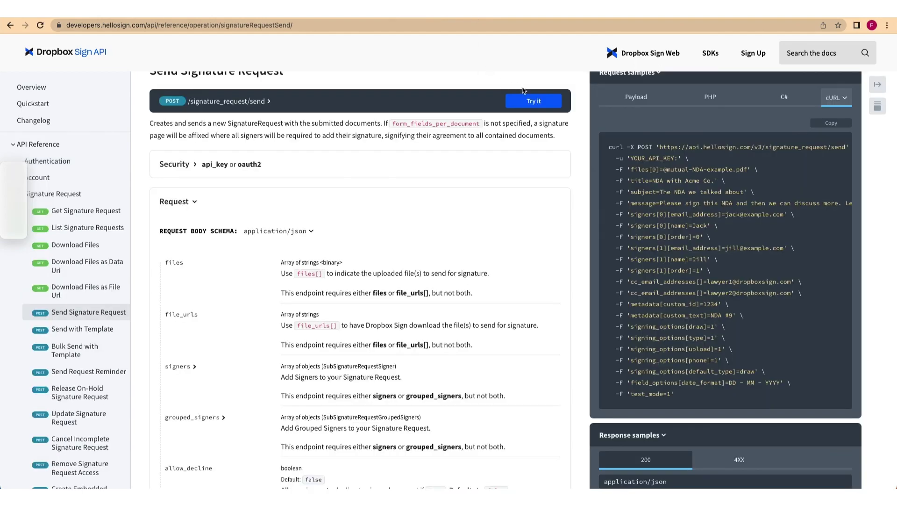
- Open the Send Signature Request Try it console and paste in the API key
click(532, 102)
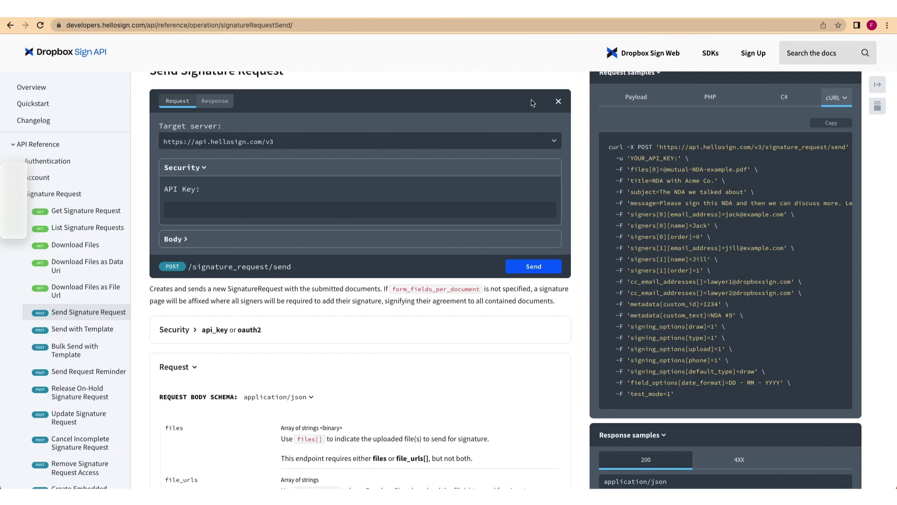
click(415, 210)
key(super+v)
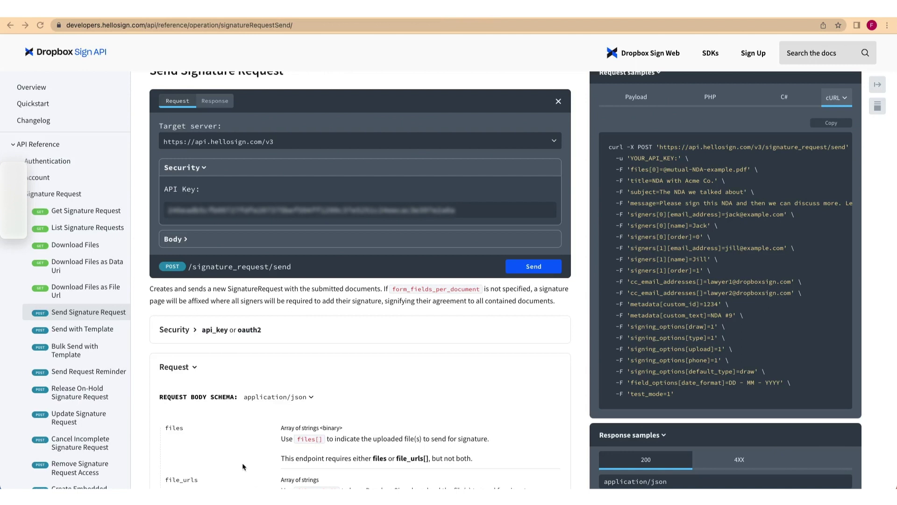
- Set yourself as the first signer, add a demo metadata note, and send the NDA request
click(184, 241)
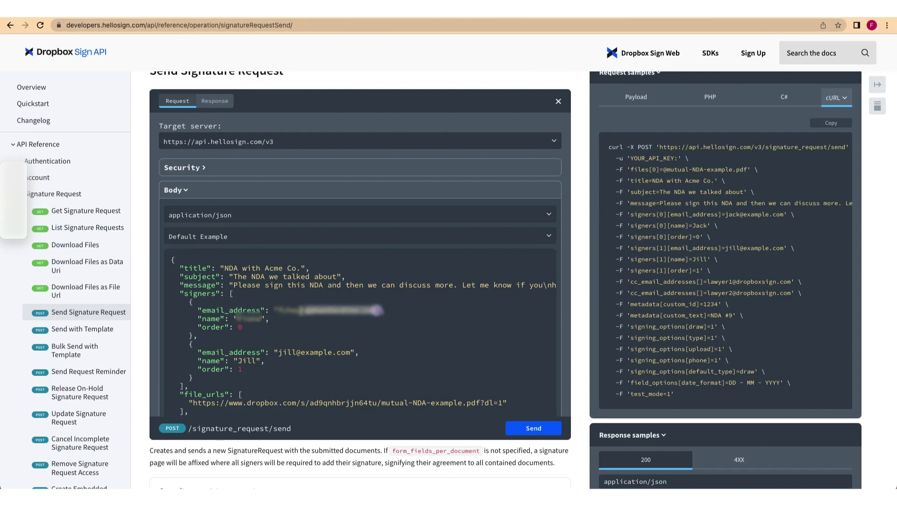
double_click(258, 319)
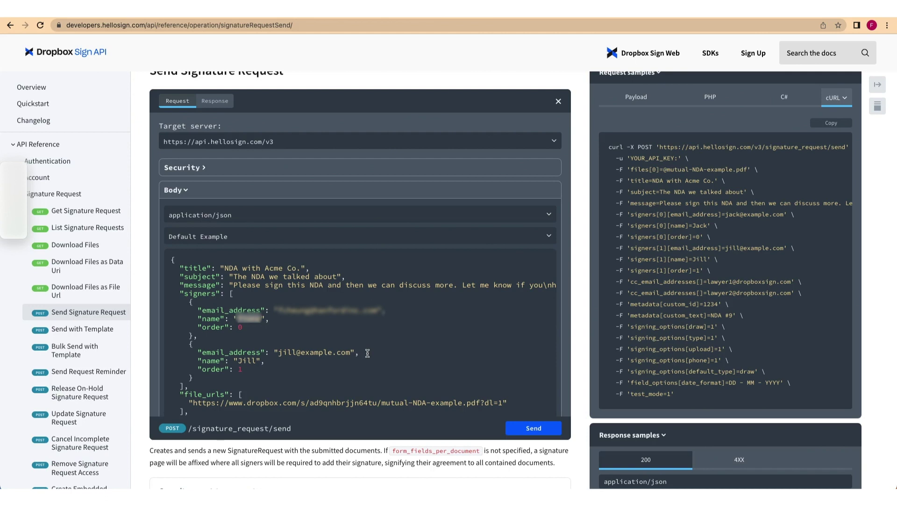
scroll(367, 353, down, 4)
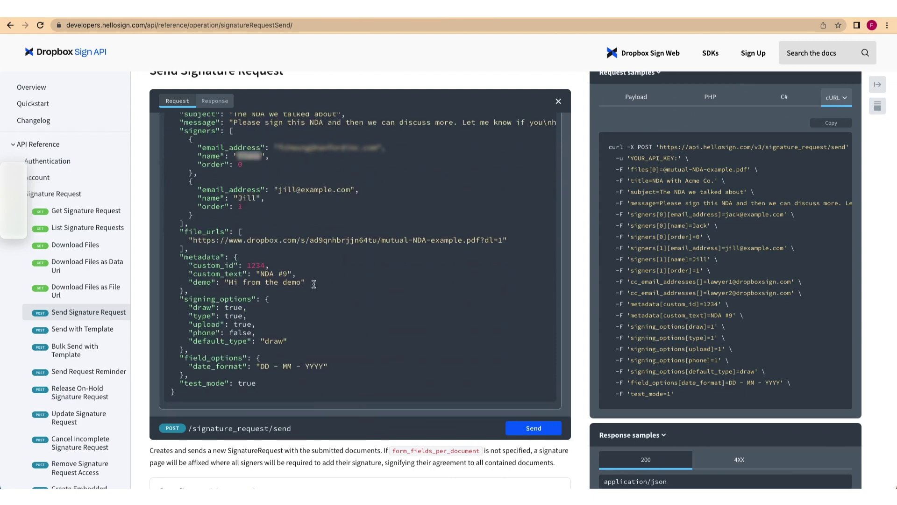
drag(314, 284, 187, 284)
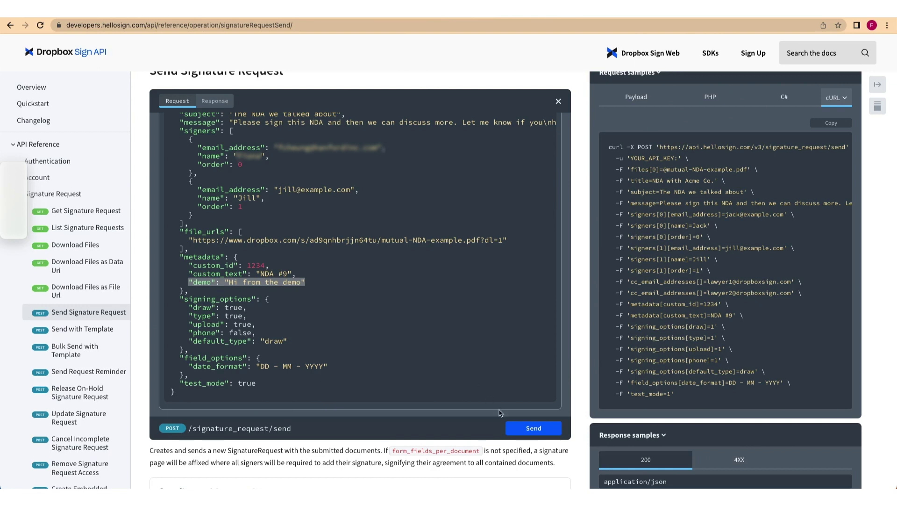
click(532, 430)
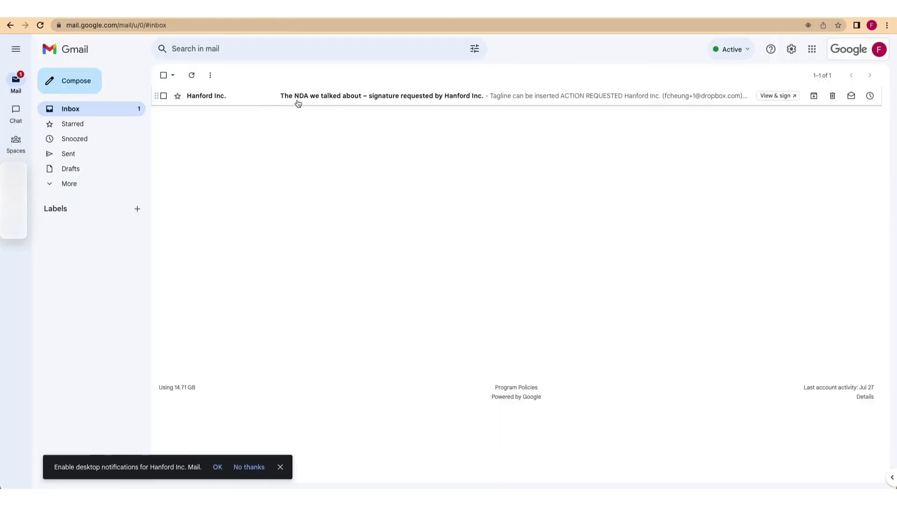
- Open "The NDA we talked about" signature request email in Gmail
click(298, 100)
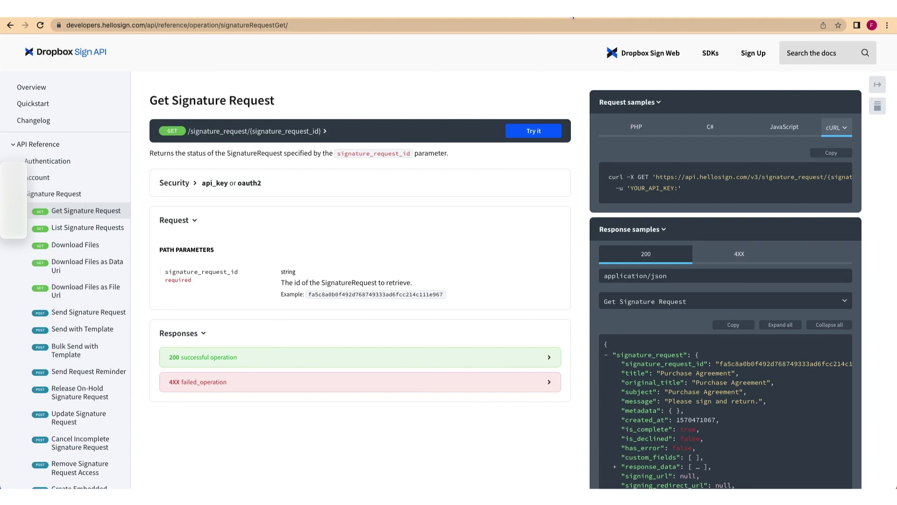
- Open the Get Signature Request console and paste in the API key
click(530, 131)
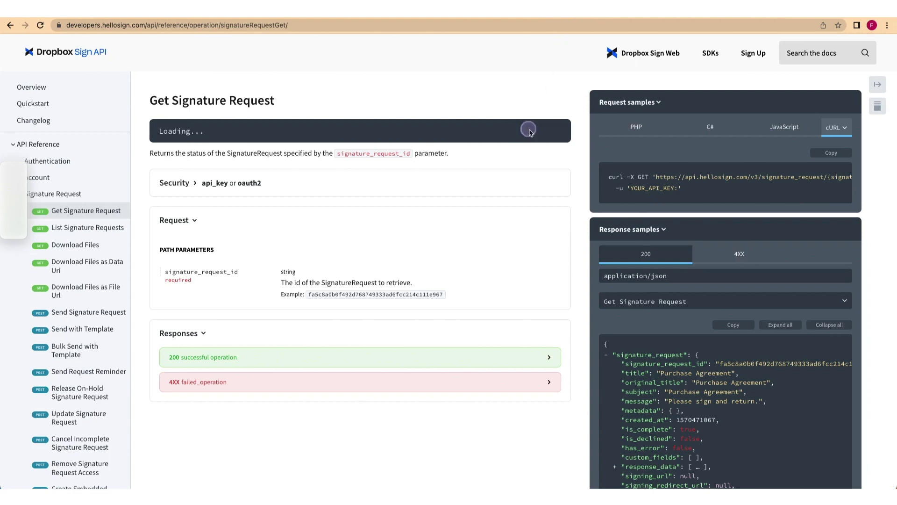
click(200, 240)
key(ctrl+v)
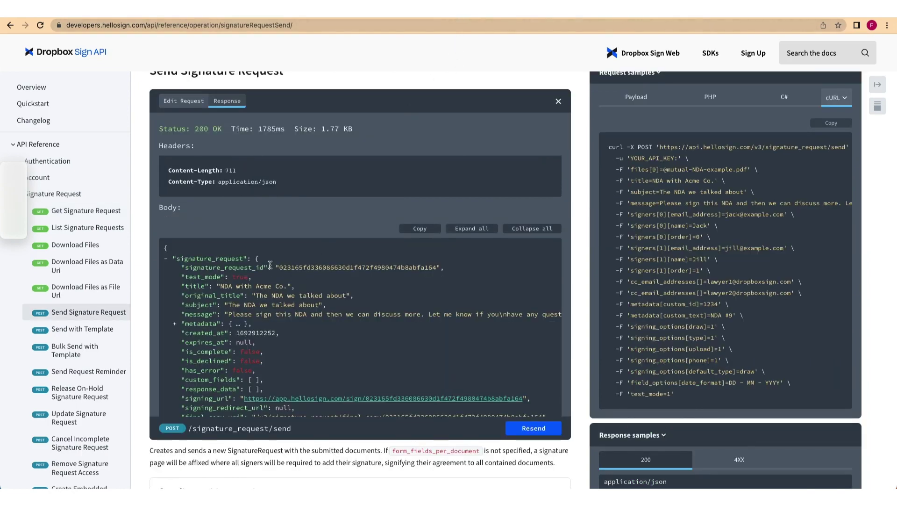
- Replace the example signature_request_id path parameter with the NDA request's ID
drag(278, 266, 436, 267)
key(ctrl+c)
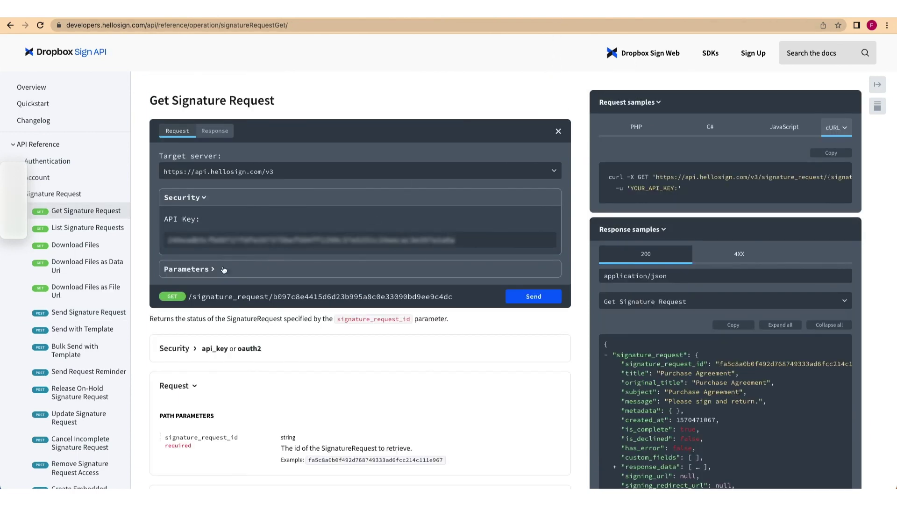
click(194, 269)
double_click(215, 269)
key(BackSpace)
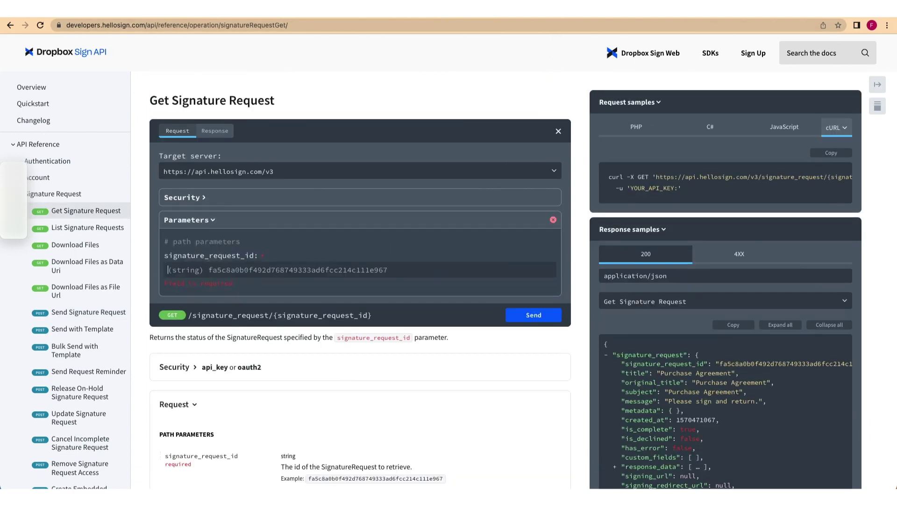
key(ctrl+v)
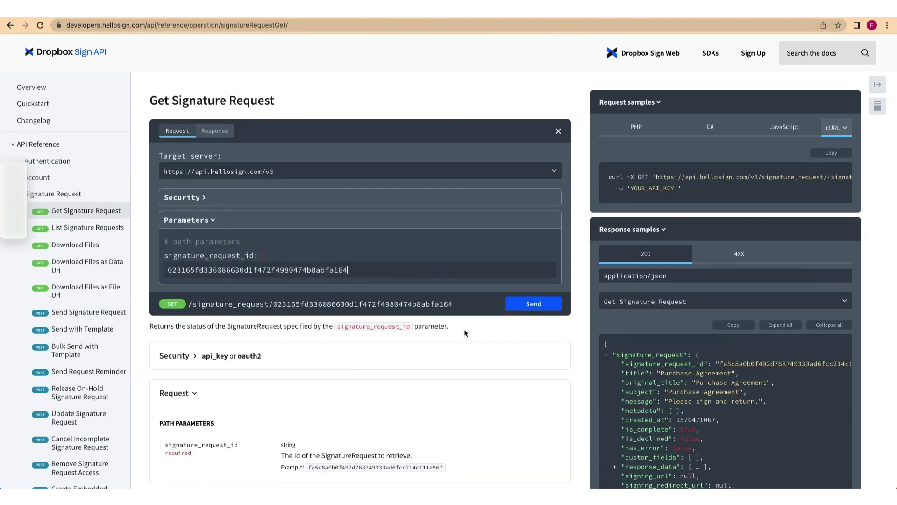
- Send the Get Signature Request call to fetch the "NDA with Acme Co." request
click(533, 303)
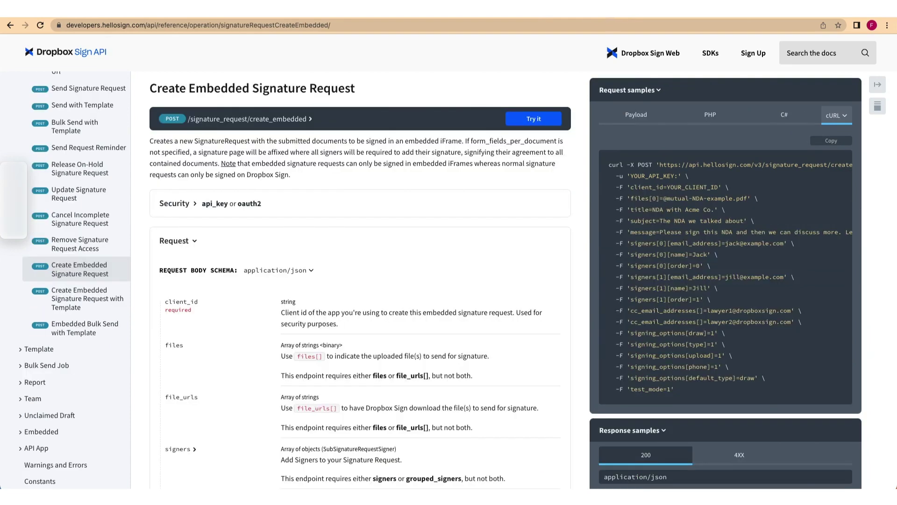
- Open the Create Embedded Signature Request console and paste the API key under Security
click(534, 118)
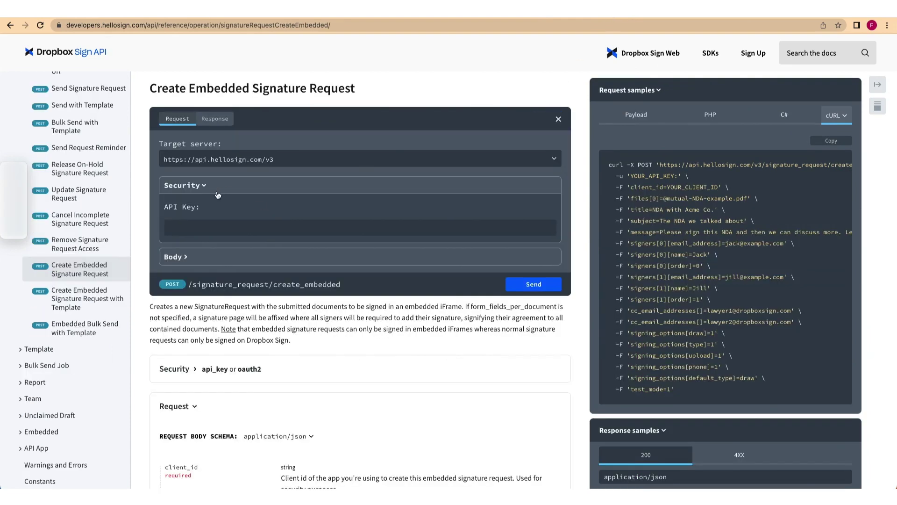
click(201, 221)
key(ctrl+v)
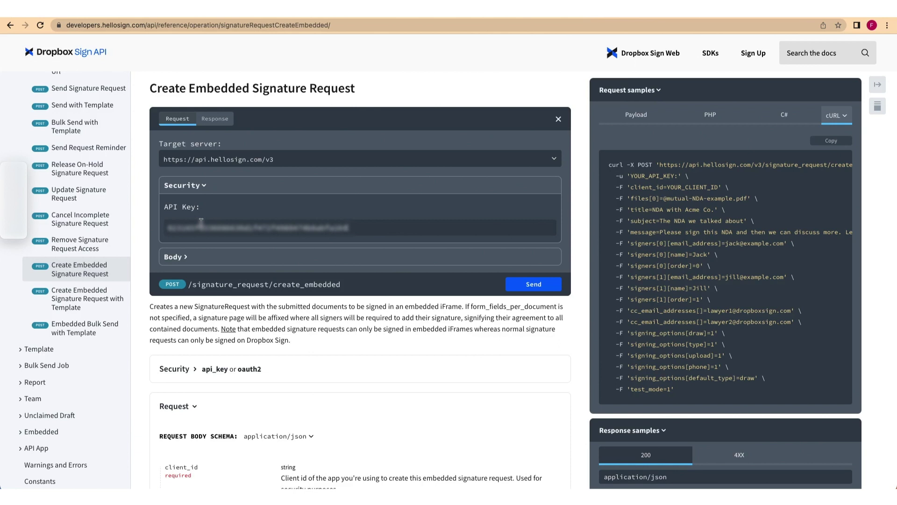
- Check the body's client_id, first signer's email and name, and demo metadata, then send the embedded request
click(179, 257)
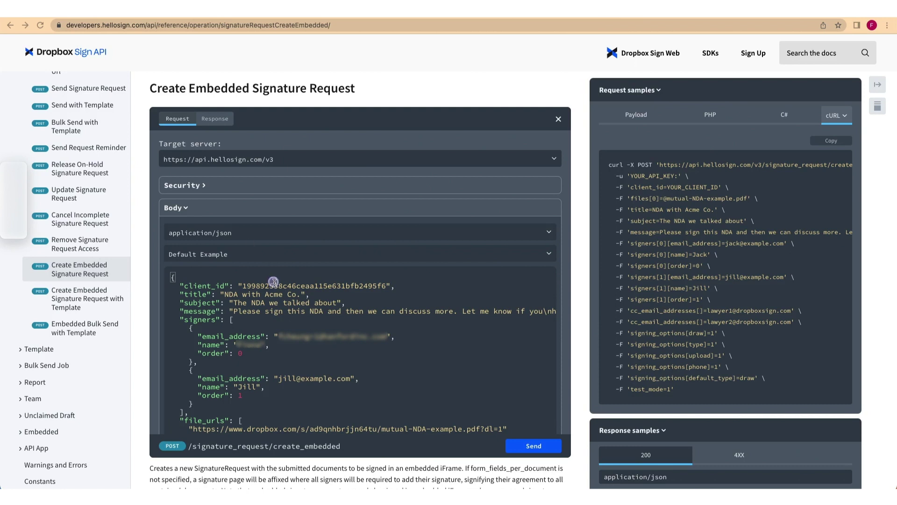
drag(242, 285, 384, 286)
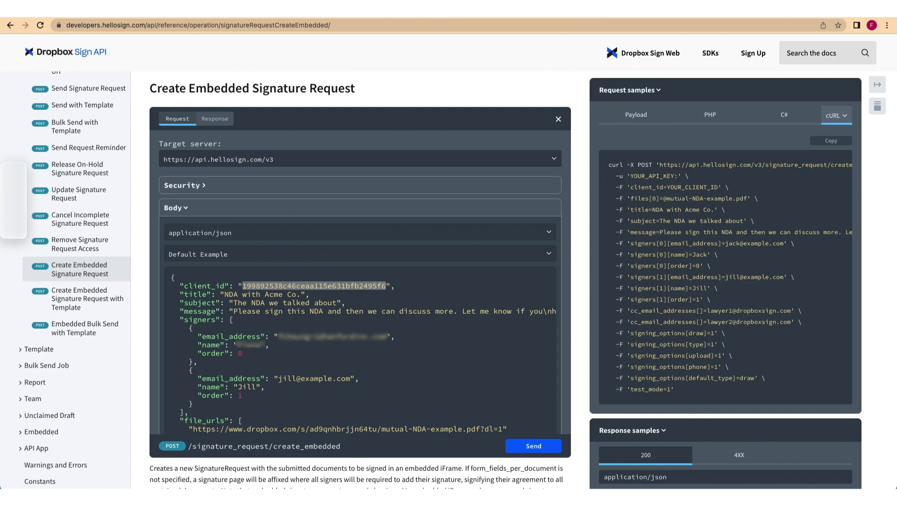
key(super+Tab)
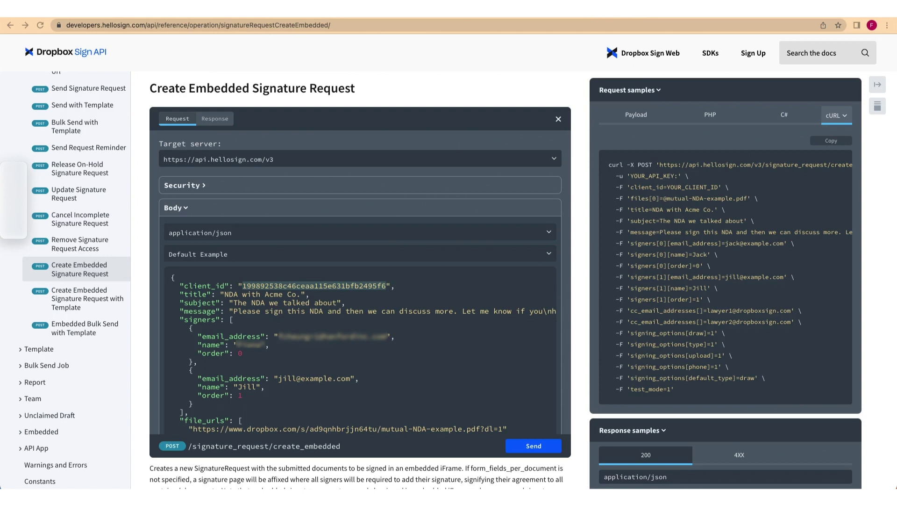
key(super+Tab)
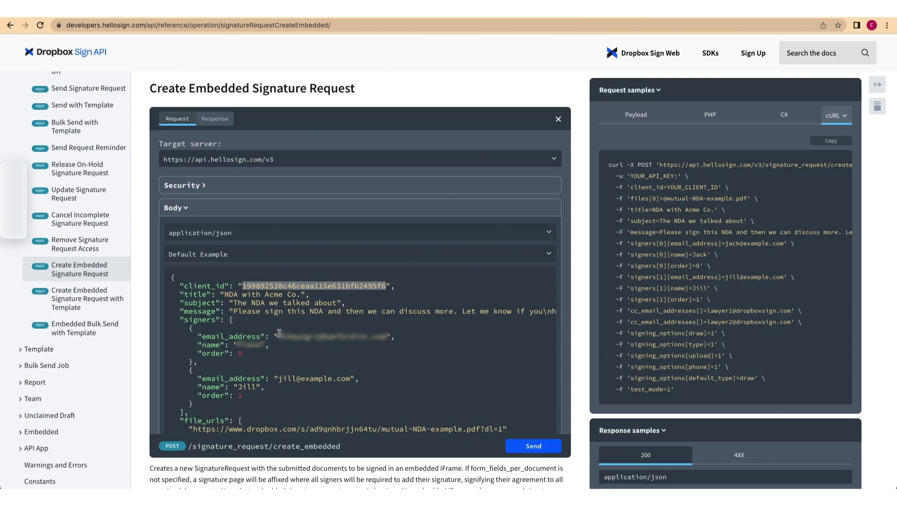
drag(278, 333, 387, 333)
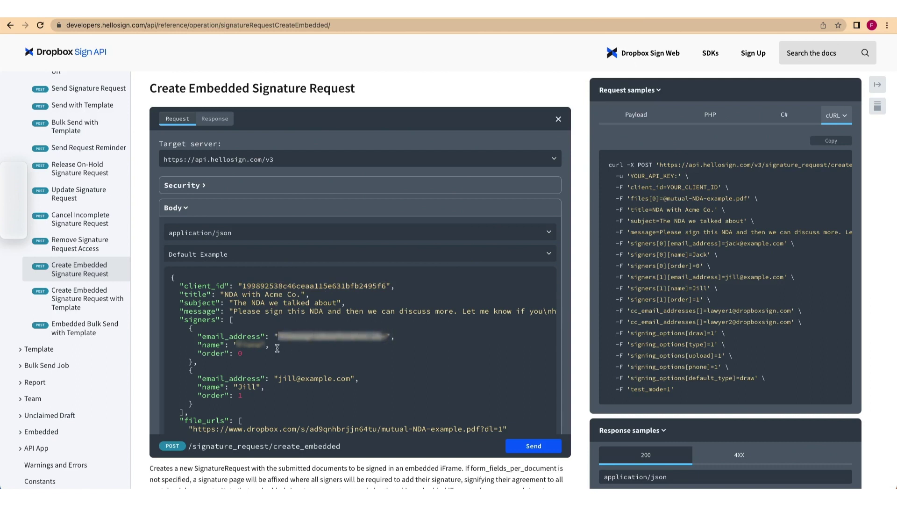
drag(237, 346, 259, 348)
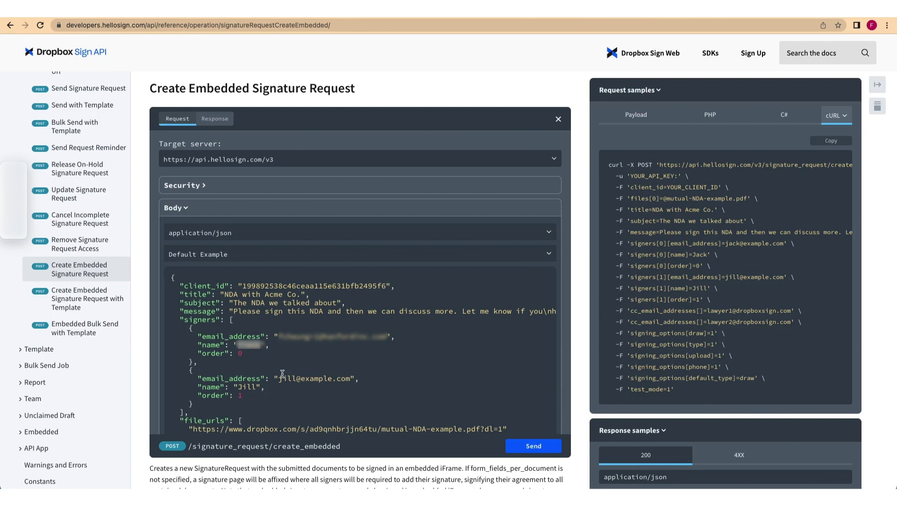
scroll(281, 346, down, 5)
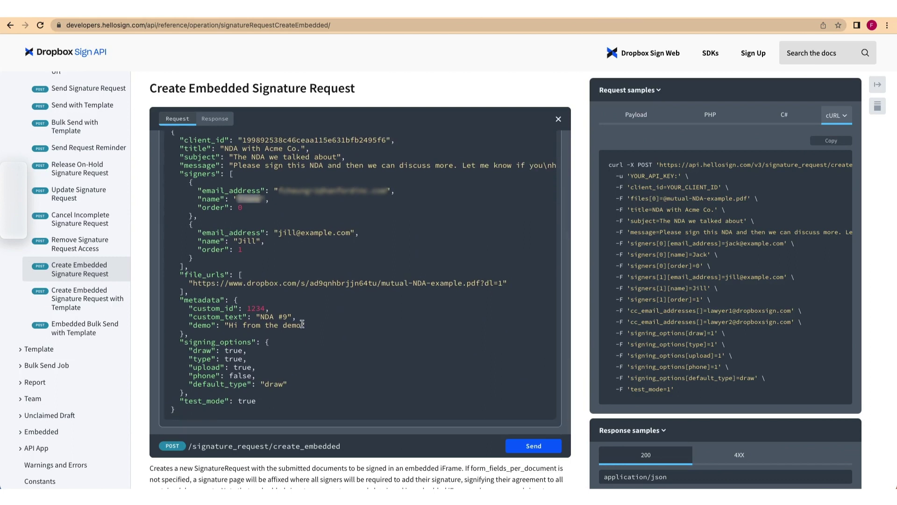
drag(306, 325, 198, 323)
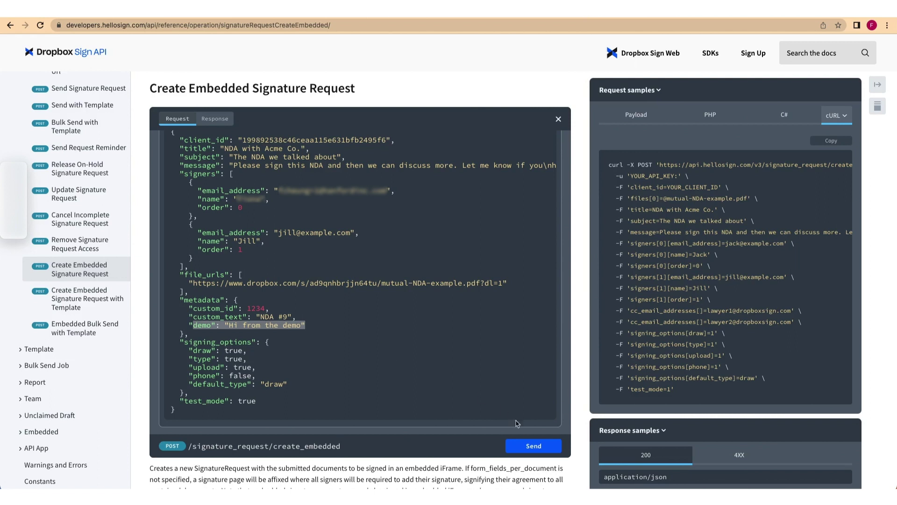
click(523, 445)
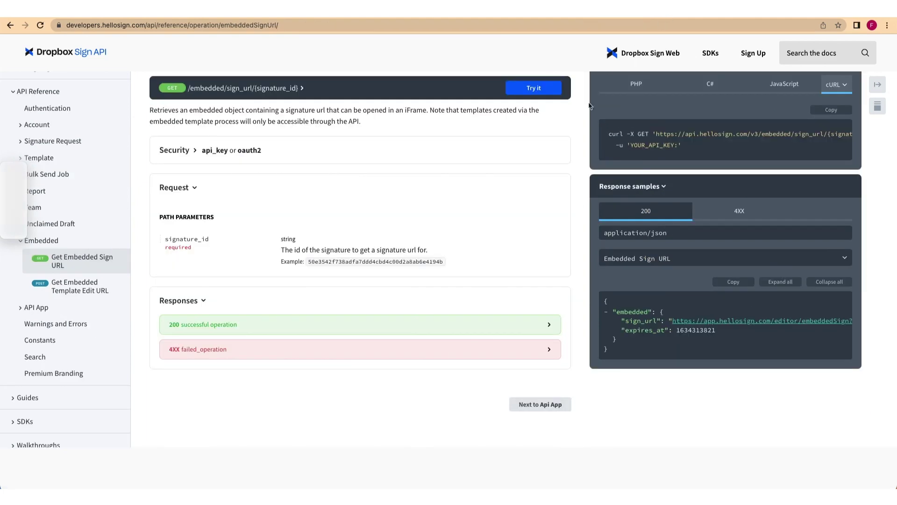
- Open the Get Embedded Sign URL console and paste in the API key
click(547, 89)
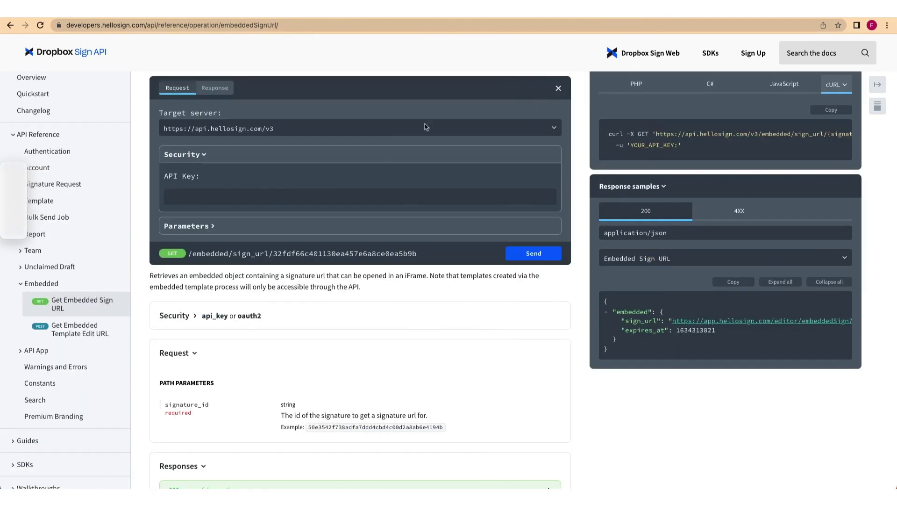
click(232, 197)
key(ctrl+v)
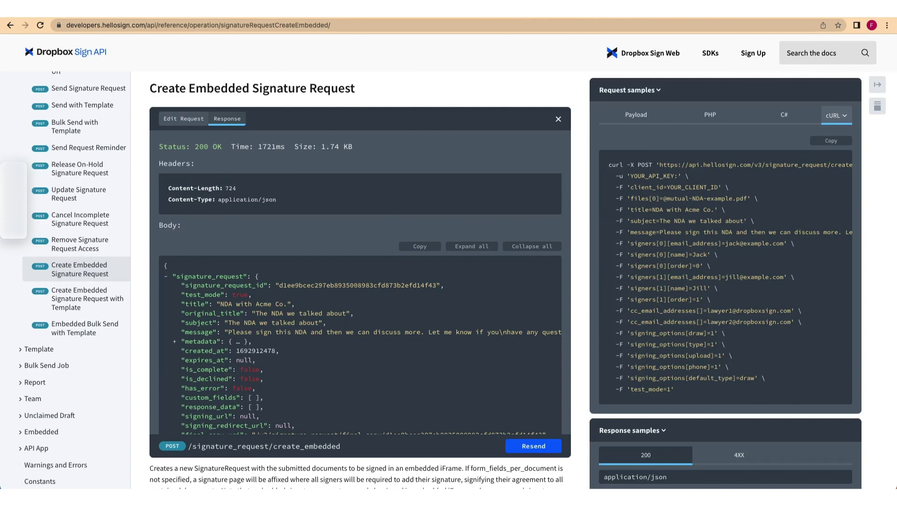
- Expand the full response and select the signer's signature_id value
click(469, 246)
scroll(309, 346, down, 4)
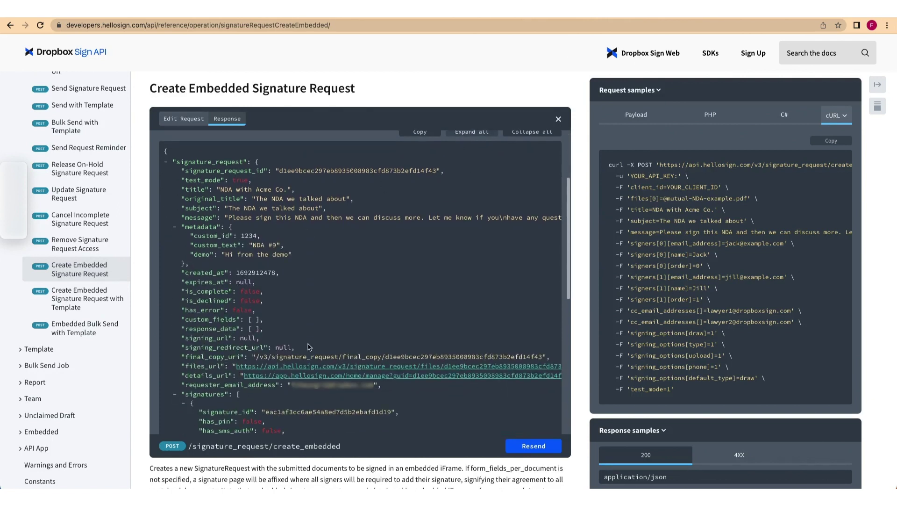
drag(267, 343, 391, 343)
key(super+c)
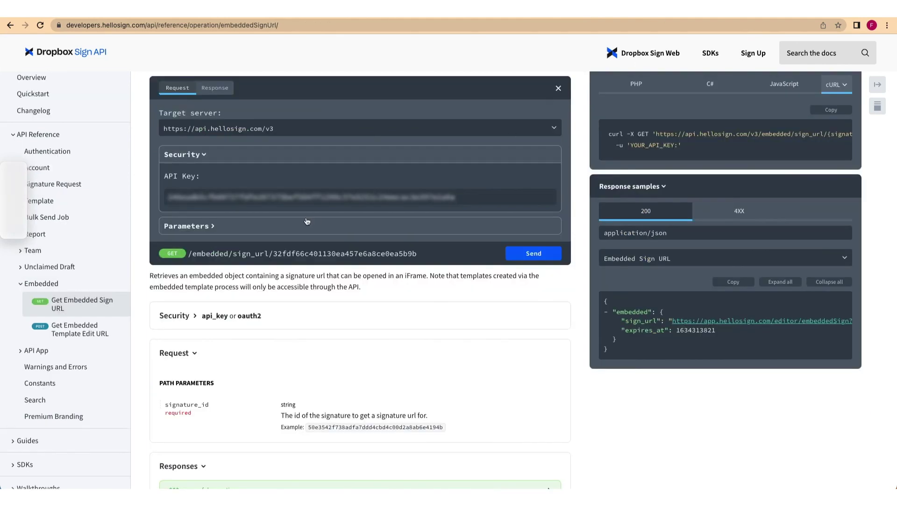
- Replace the example signature_id with the copied one, request the embedded sign URL, then open tab actions
click(206, 226)
double_click(201, 226)
key(super+v)
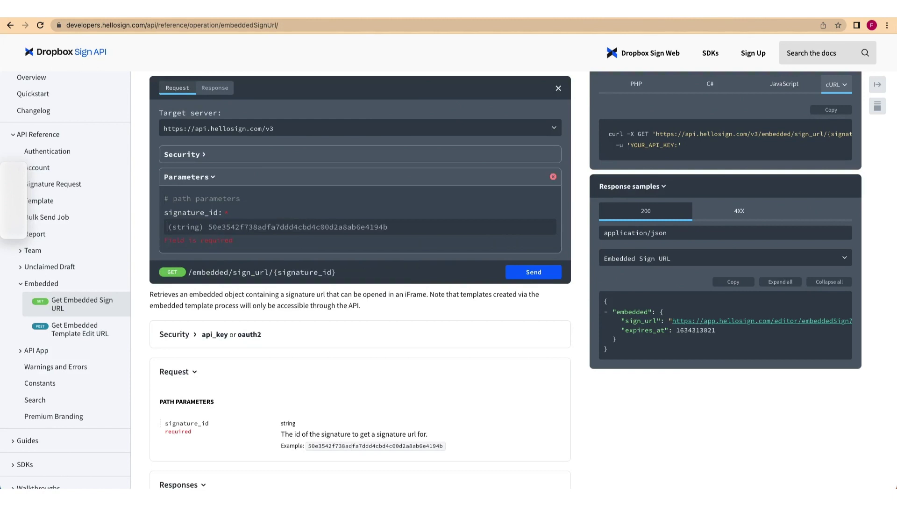
click(521, 262)
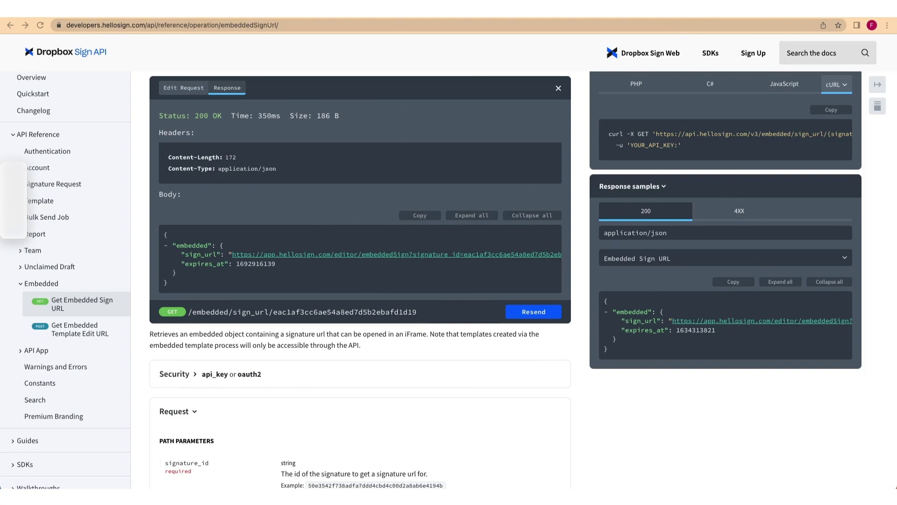
right_click(669, 11)
- Load the Embedded Testing Tool page in a new browser tab
click(692, 19)
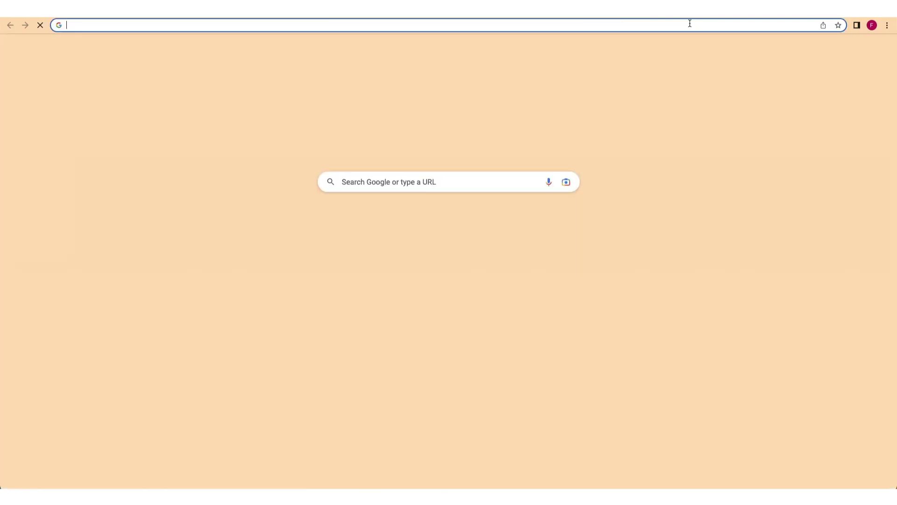
text(https://app.hellosign.com/api/embeddedTest)
key(Return)
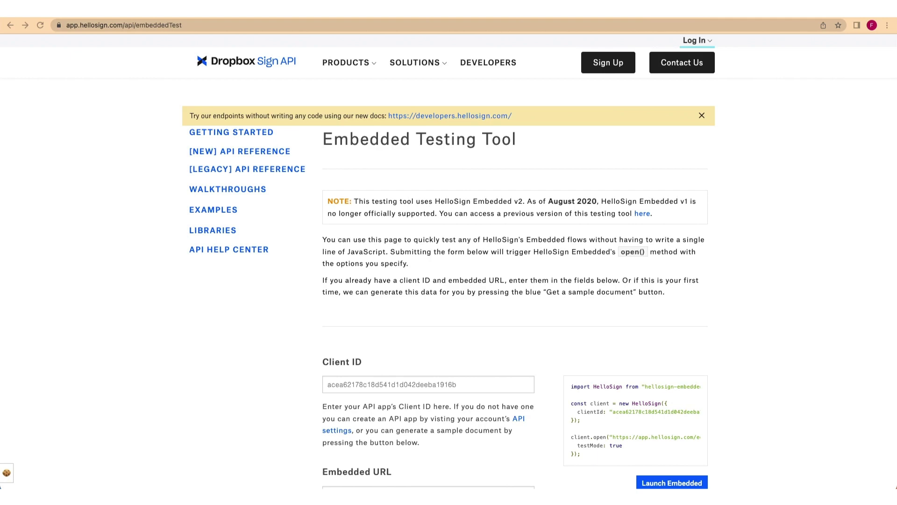
- Replace the Client ID with your API app's client ID, then return to the sign URL response
double_click(356, 384)
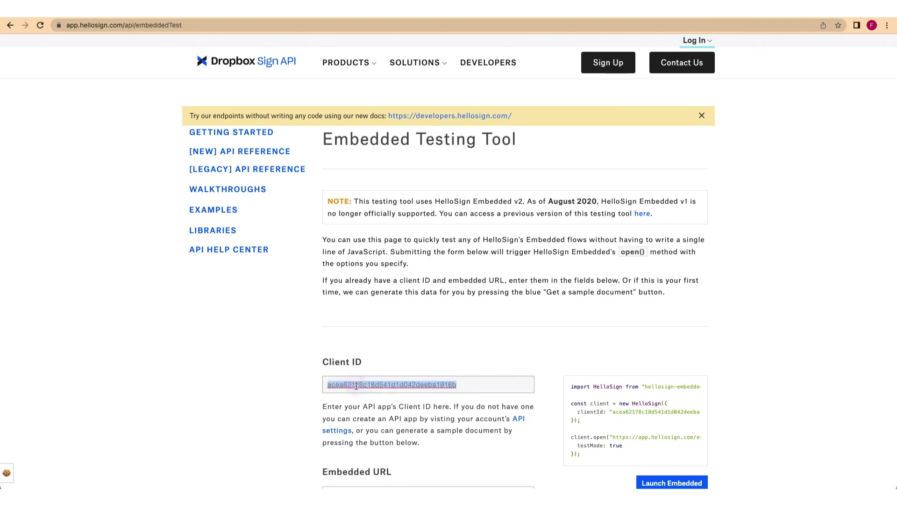
key(BackSpace)
text(199892538c46ceaa115e631bfb2495f6)
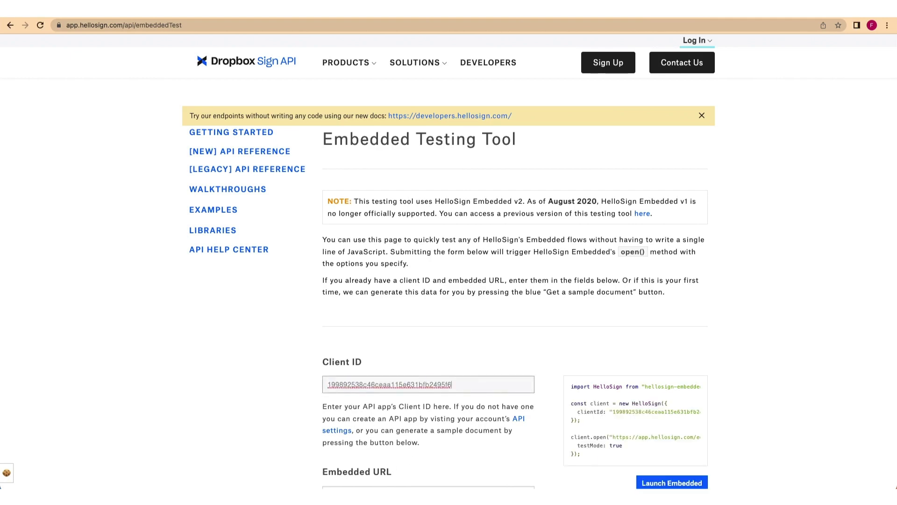
key(super+Tab)
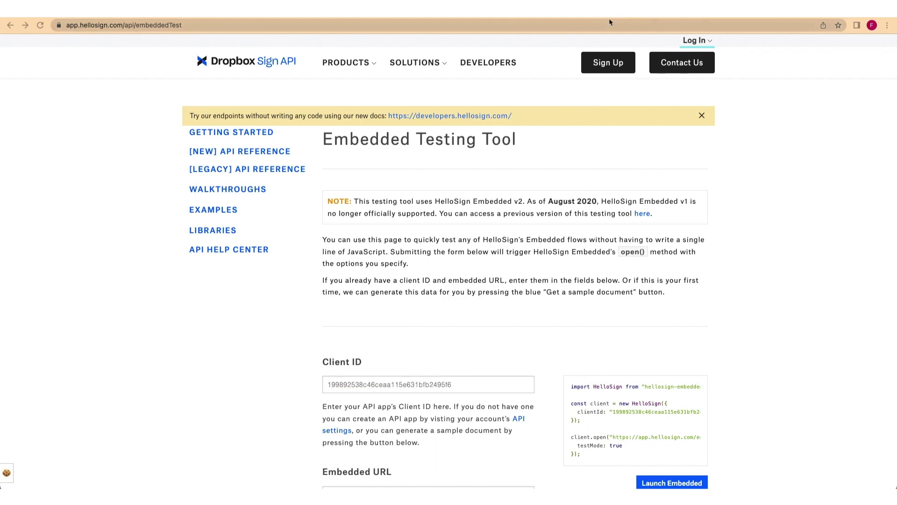
key(super+Tab)
- Copy the sign_url link into the Embedded URL field, replacing the old URL, and launch the embedded signing
right_click(365, 255)
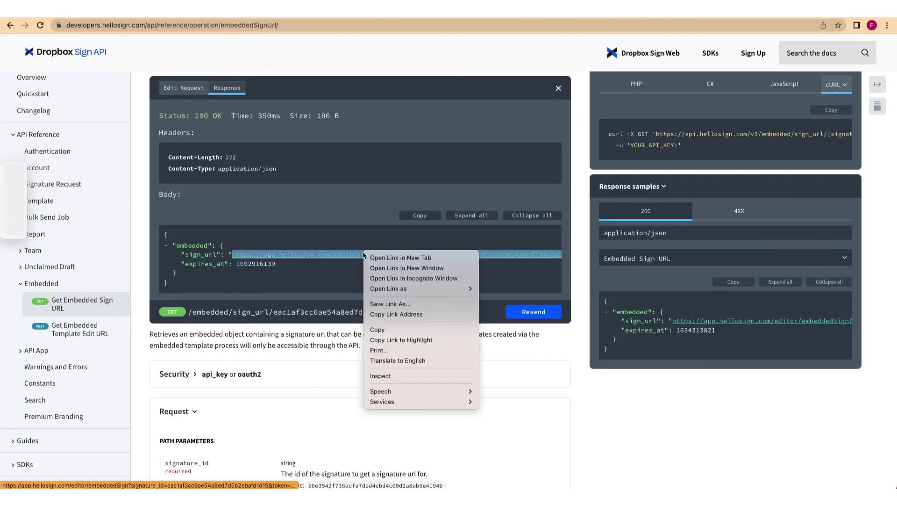
click(399, 314)
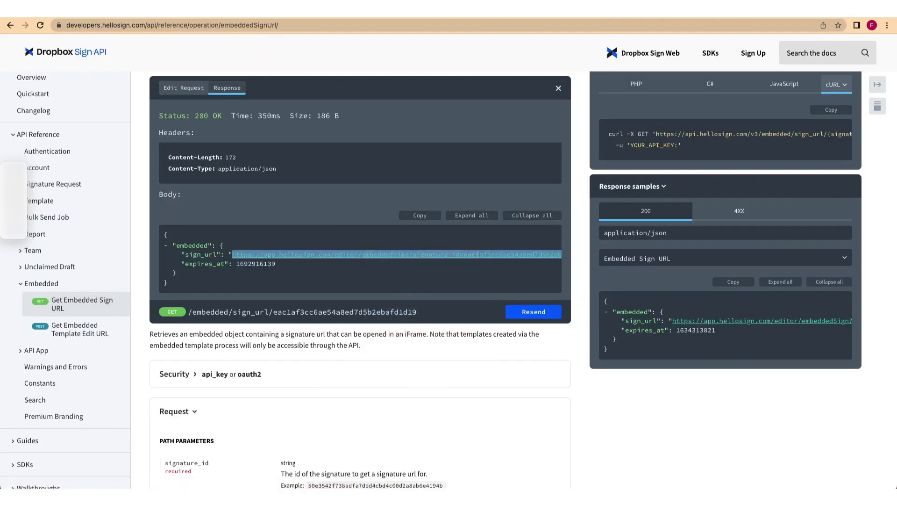
key(super+Tab)
scroll(444, 253, down, 3)
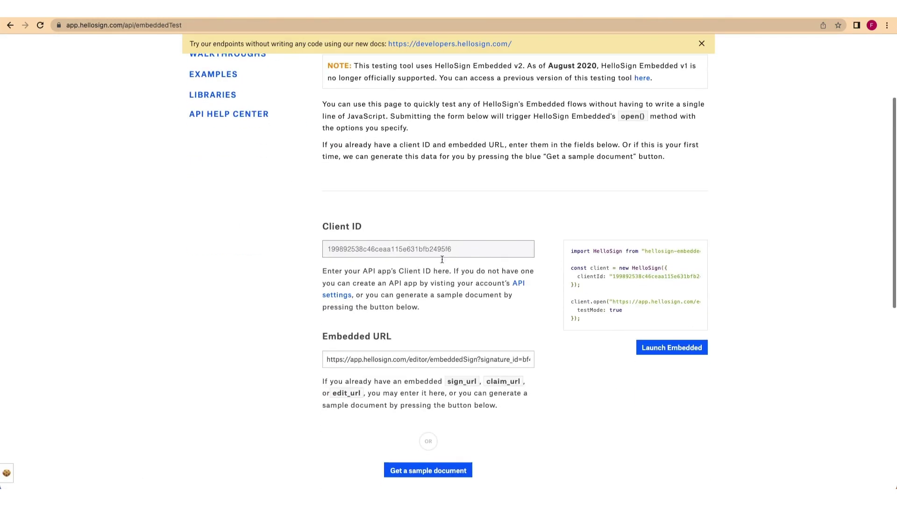
triple_click(428, 355)
key(BackSpace)
key(super+v)
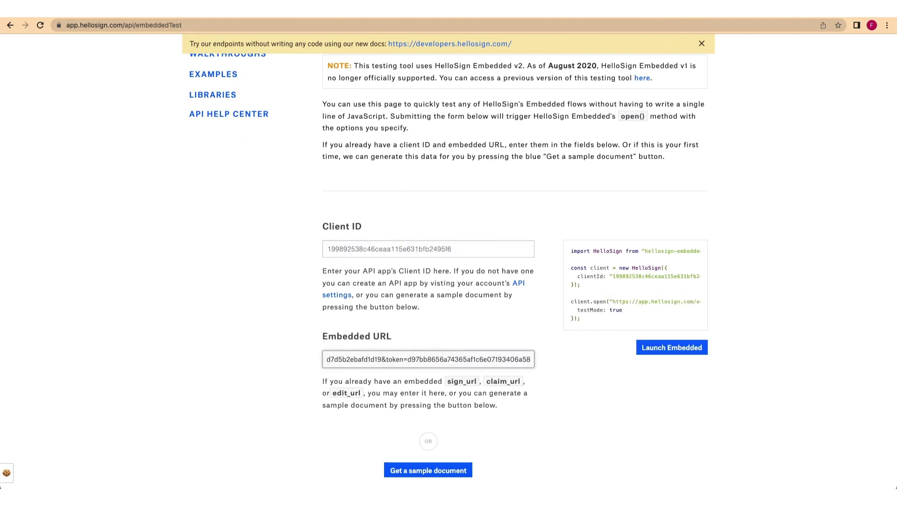
click(697, 347)
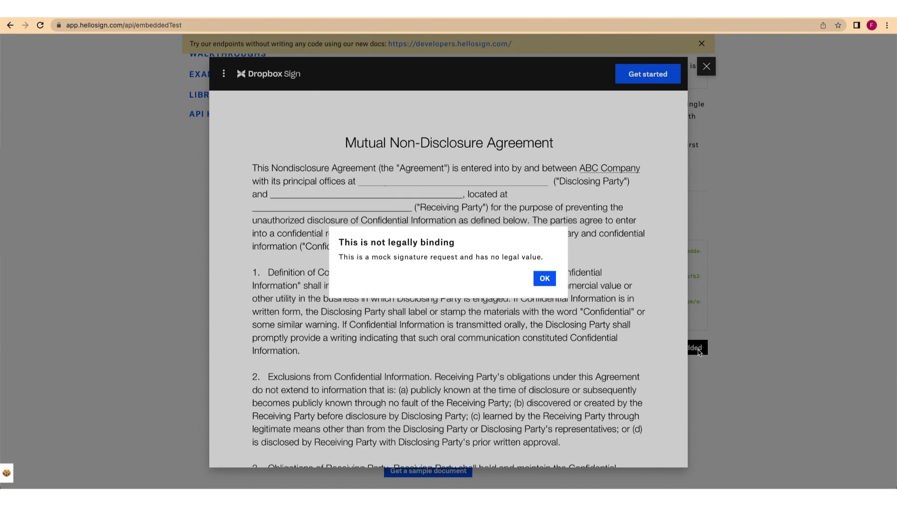
- Dismiss the mock-signature notice, draw and insert a signature in the NDA's signature field, then agree
click(547, 283)
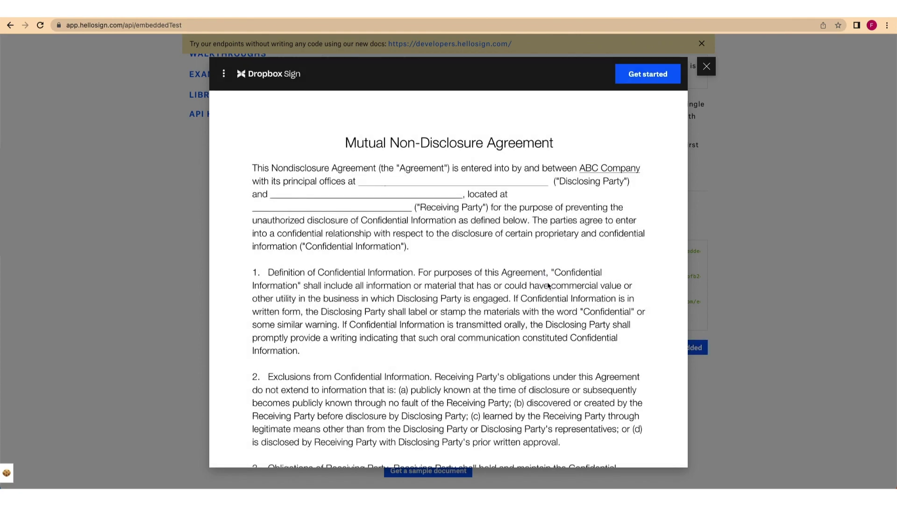
click(634, 72)
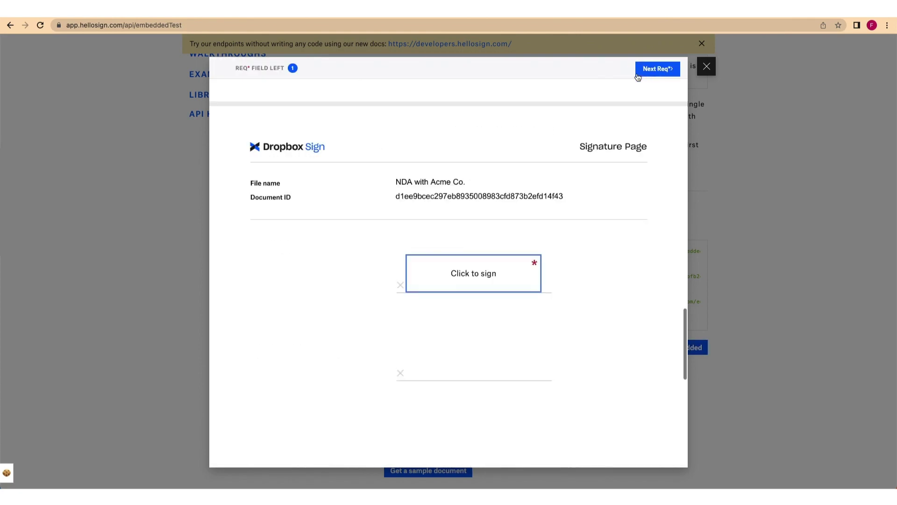
click(448, 287)
mouse_move(348, 258)
mouse_down()
mouse_move(411, 273)
mouse_move(537, 260)
mouse_up()
click(585, 355)
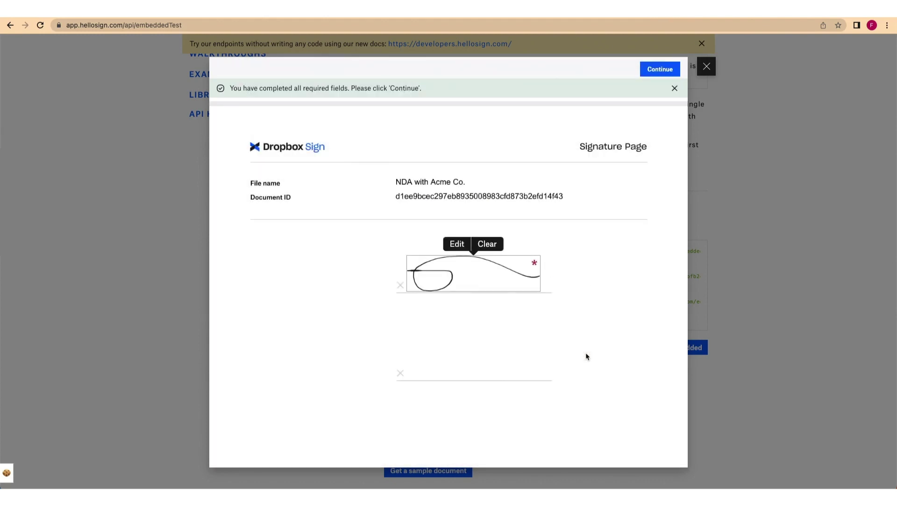
click(664, 70)
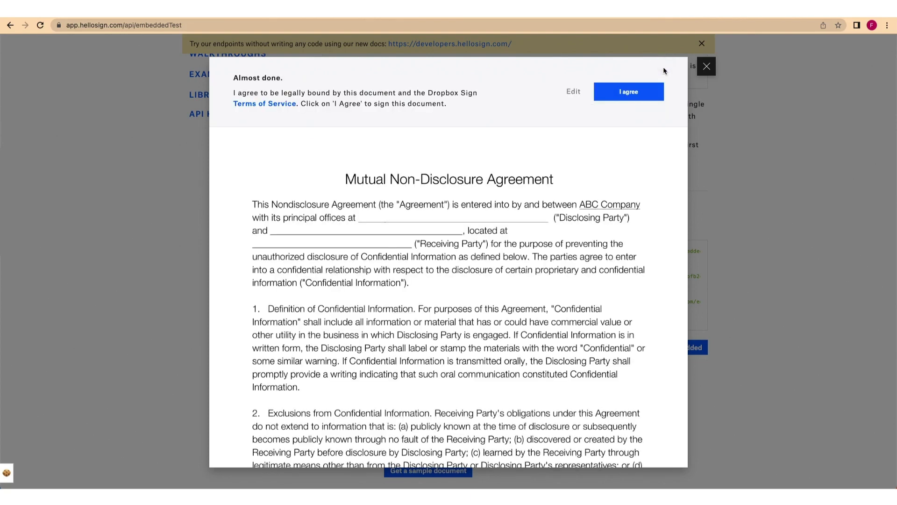
click(639, 95)
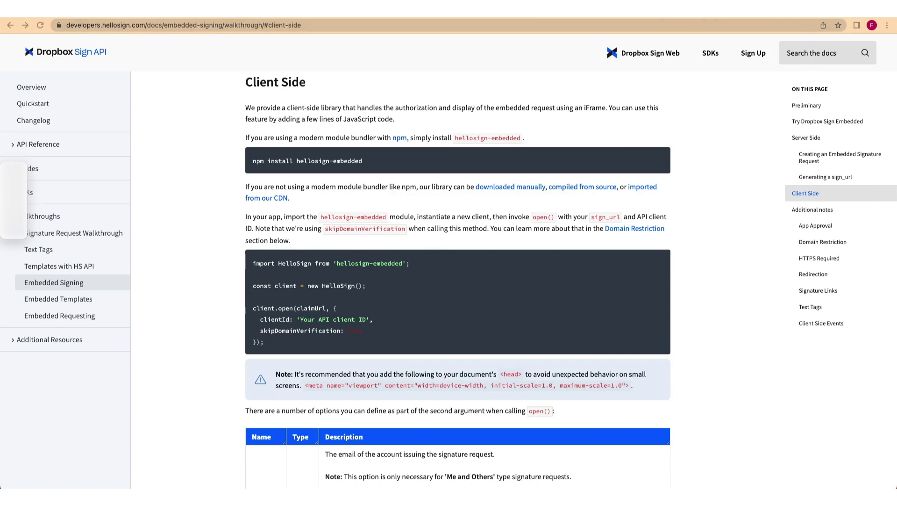
- Go back from the Embedded Signing walkthrough to the API Quickstart page
key(alt+Left)
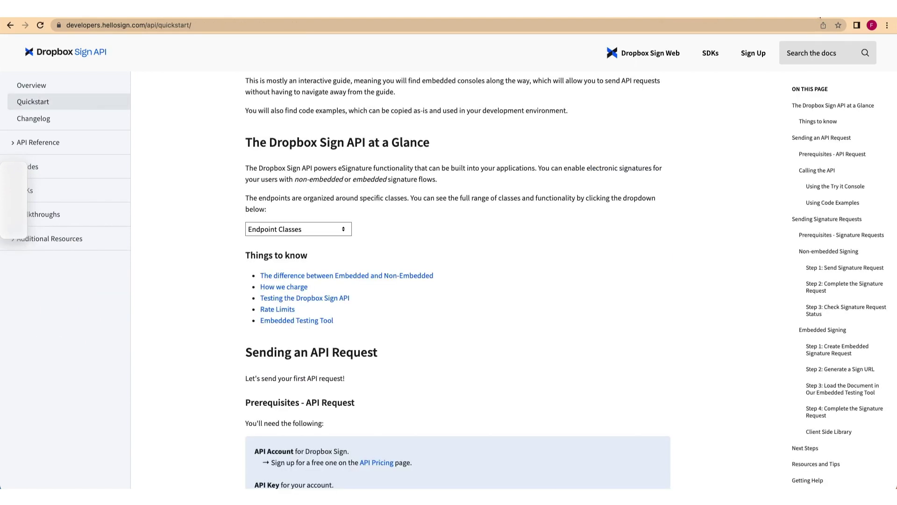